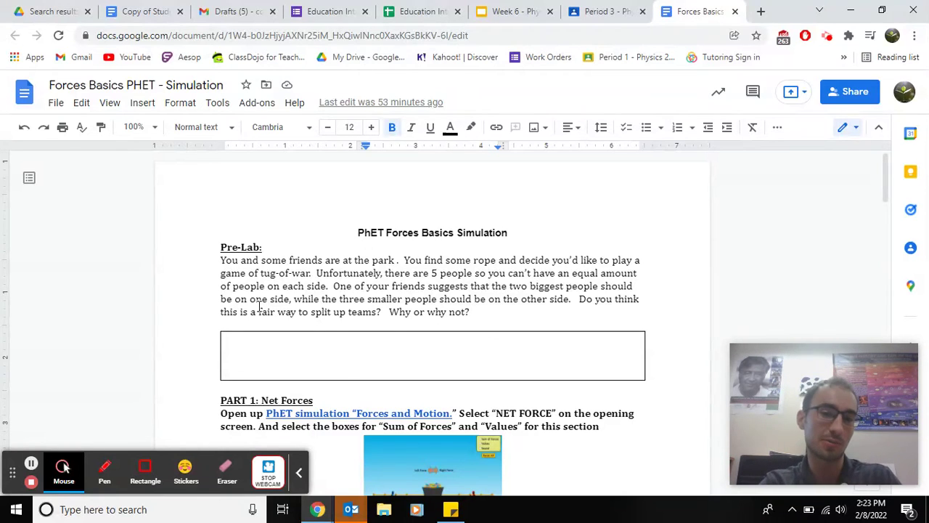
Scroll to Part 1 and follow the 'Forces and Motion' link to the PhET Basics simulation in a new tab.
{"action": "left_click", "coordinate": [300, 473]}
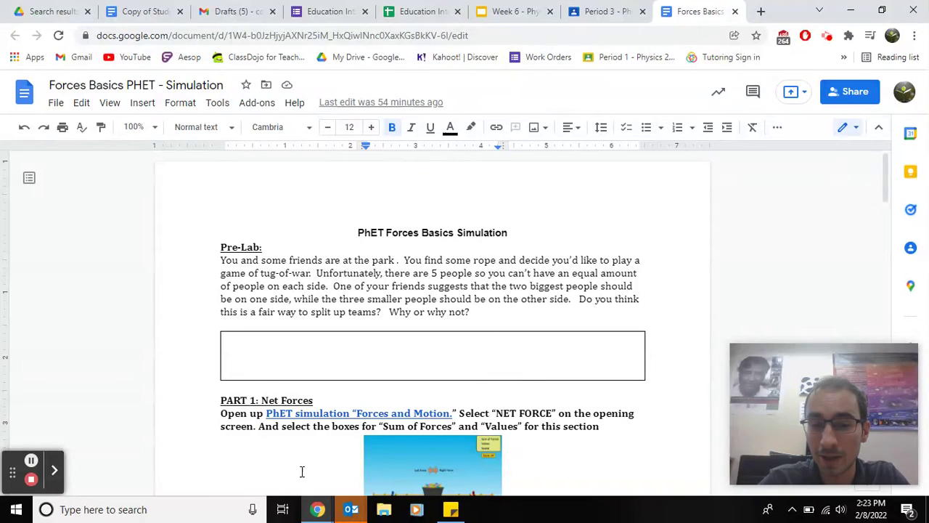
{"action": "scroll", "coordinate": [302, 472], "scroll_direction": "down", "scroll_amount": 2}
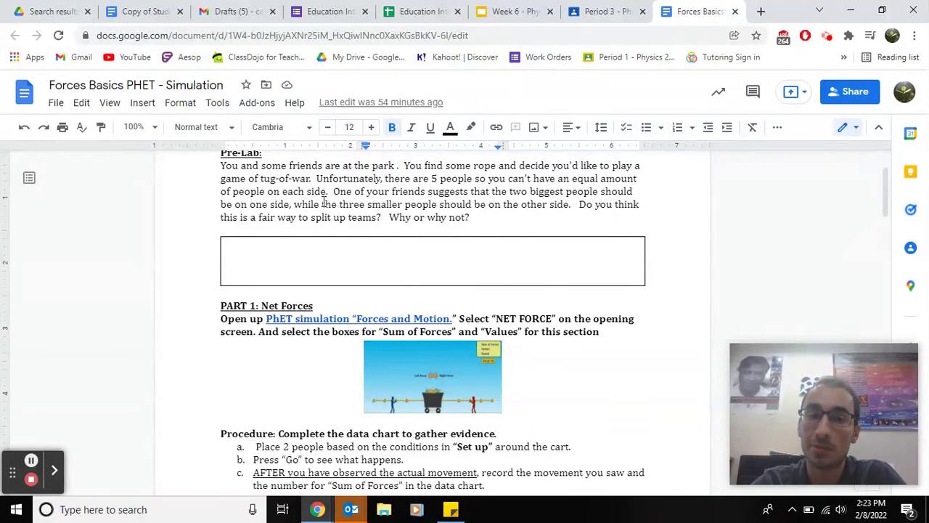
{"action": "triple_click", "coordinate": [324, 203]}
{"action": "left_click", "coordinate": [373, 258]}
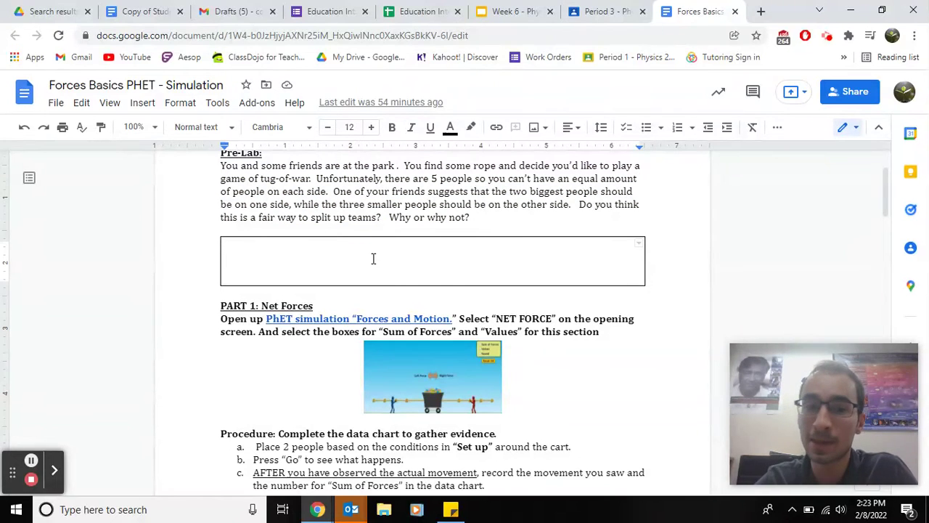
{"action": "left_click", "coordinate": [380, 319]}
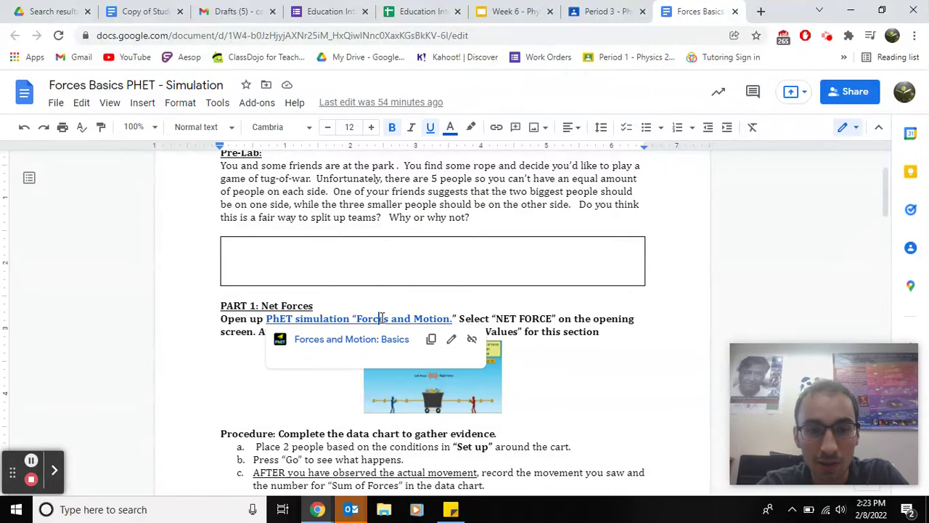
{"action": "left_click", "coordinate": [370, 341]}
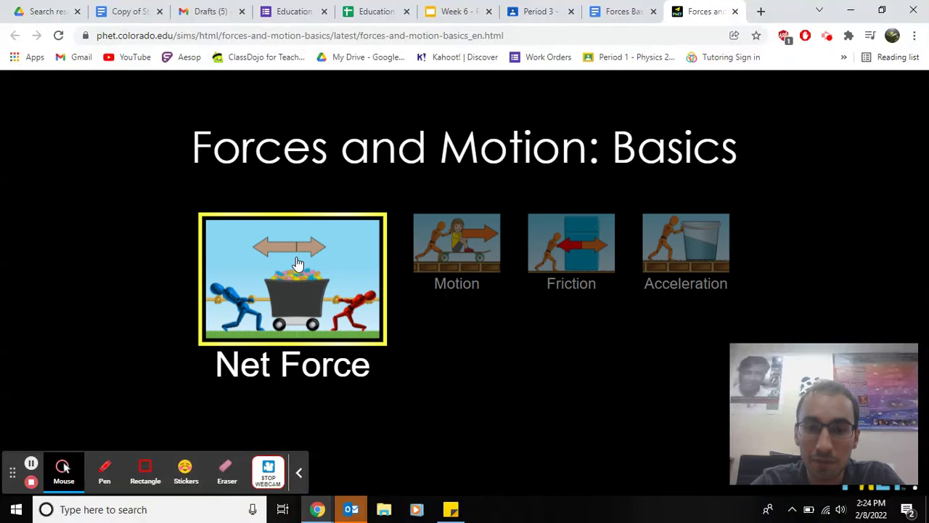
On the Net Force screen, put the largest blue and red pullers on the rope and start the tug-of-war.
{"action": "left_click", "coordinate": [298, 263]}
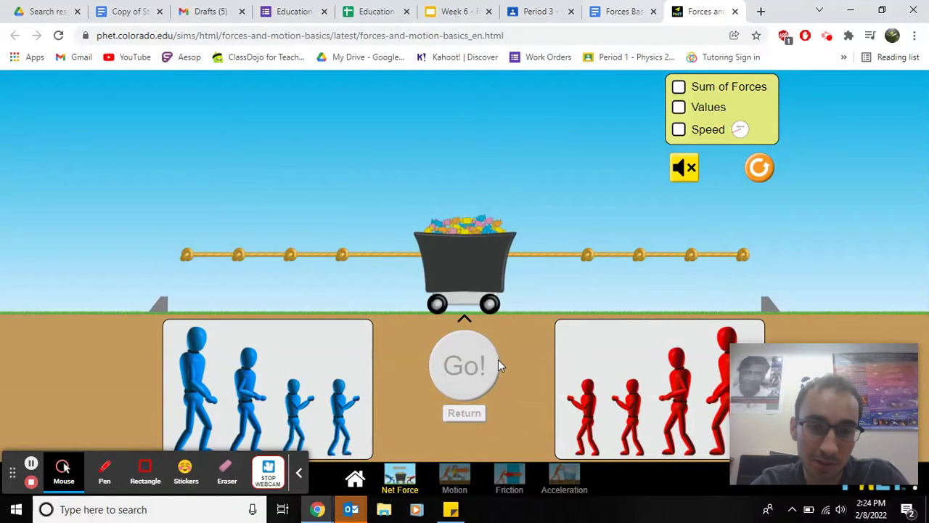
{"action": "left_click_drag", "start_coordinate": [210, 396], "coordinate": [226, 200]}
{"action": "left_click_drag", "start_coordinate": [219, 269], "coordinate": [330, 266]}
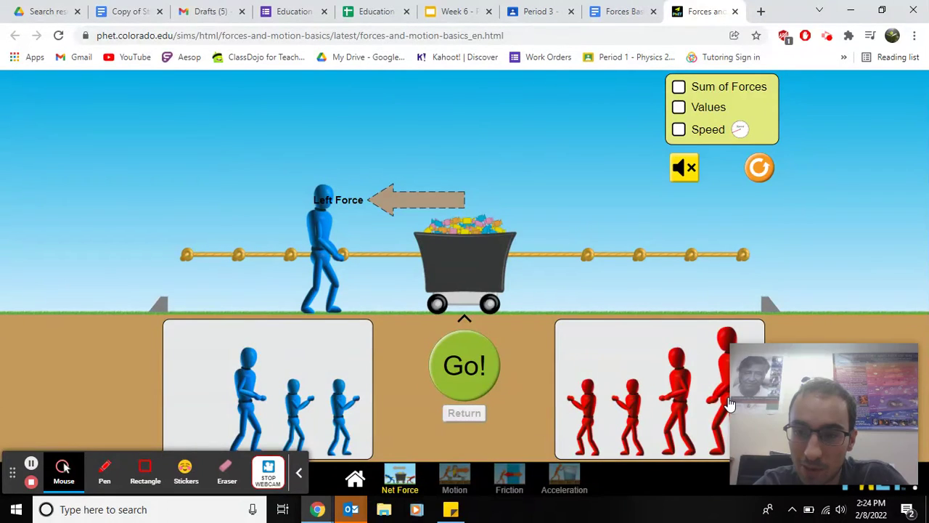
{"action": "left_click_drag", "start_coordinate": [727, 403], "coordinate": [762, 250]}
{"action": "left_click", "coordinate": [448, 361]}
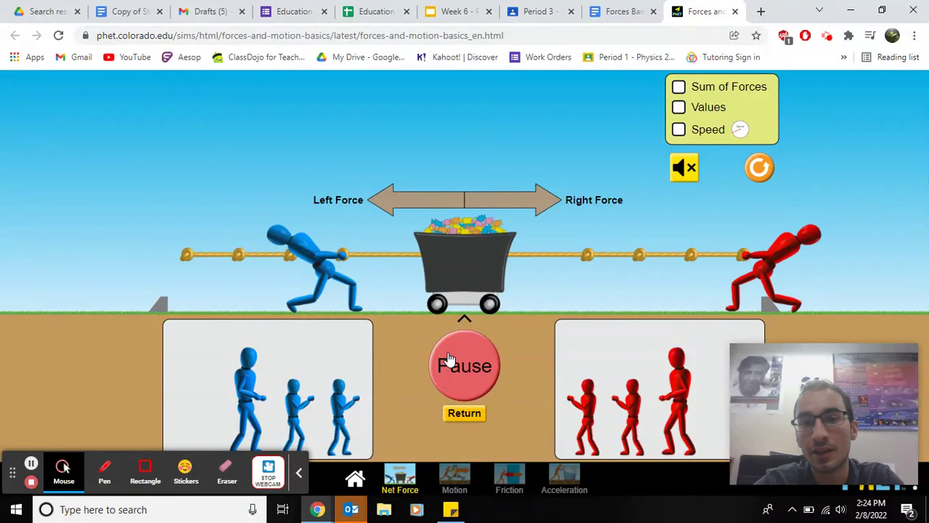
Re-attach the red puller, reset, move the blue puller to the far-left knot, and rerun.
{"action": "left_click_drag", "start_coordinate": [774, 240], "coordinate": [617, 358]}
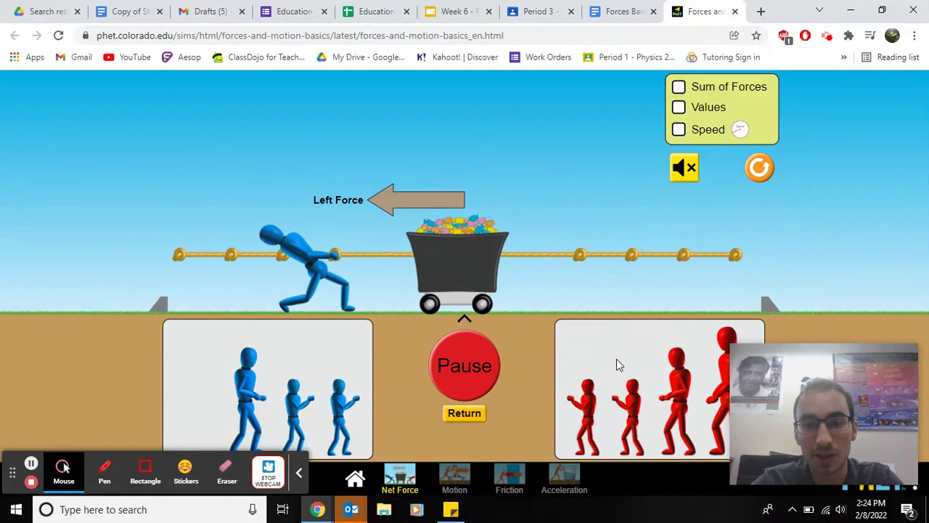
{"action": "left_click_drag", "start_coordinate": [730, 385], "coordinate": [693, 246]}
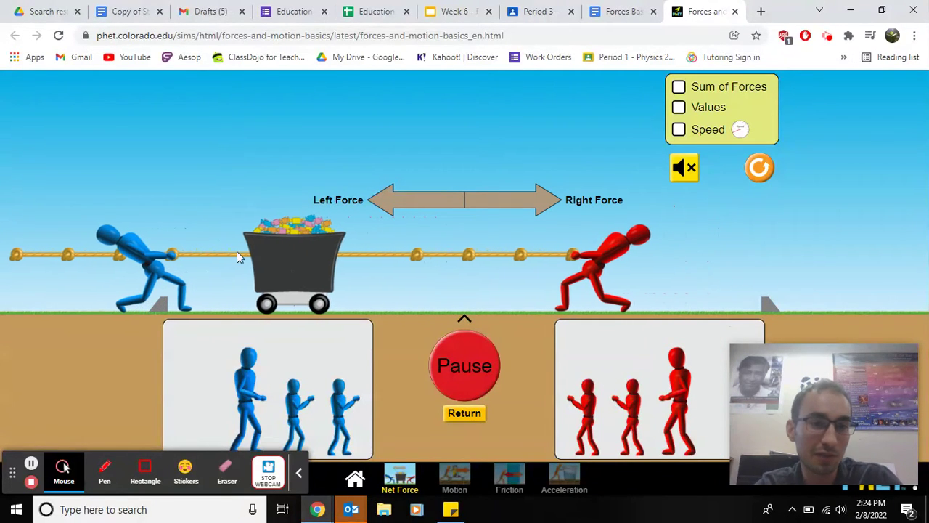
{"action": "left_click", "coordinate": [473, 414]}
{"action": "left_click_drag", "start_coordinate": [323, 261], "coordinate": [217, 262]}
{"action": "left_click", "coordinate": [465, 366]}
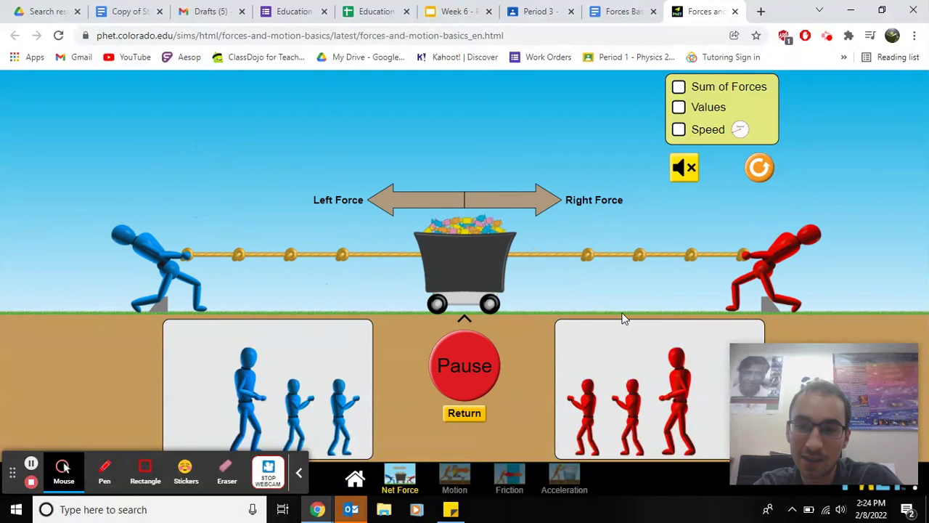
{"action": "left_click_drag", "start_coordinate": [744, 270], "coordinate": [719, 277]}
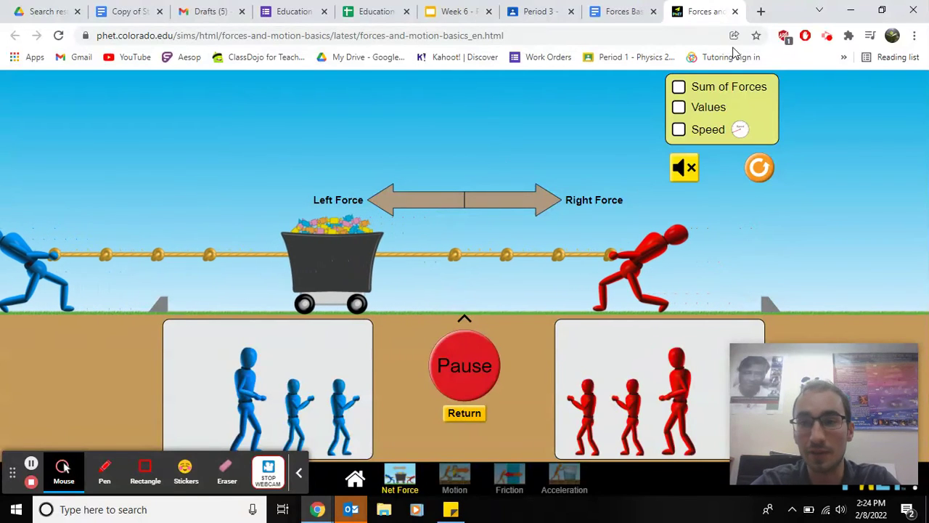
Show Sum of Forces, Values and Speed, and add the tallest red puller to the rope.
{"action": "left_click", "coordinate": [678, 87]}
{"action": "left_click", "coordinate": [678, 108]}
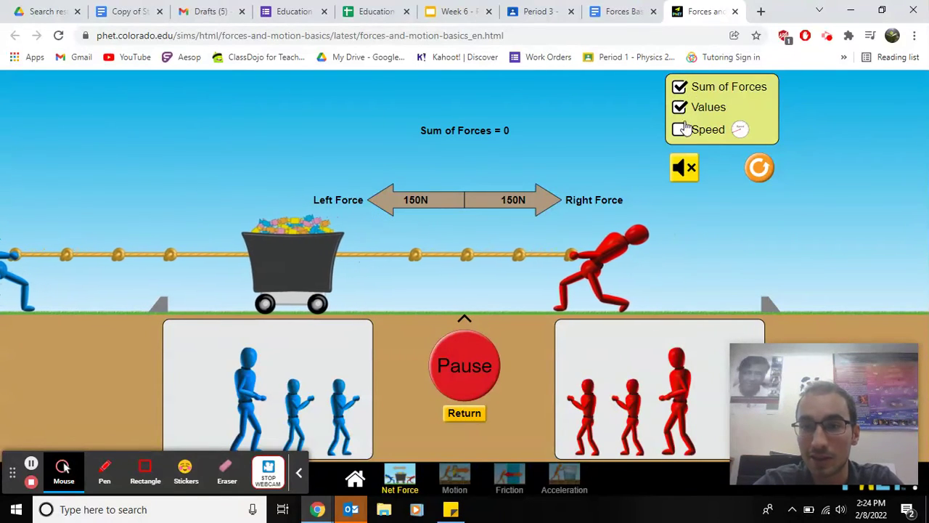
{"action": "left_click", "coordinate": [679, 129]}
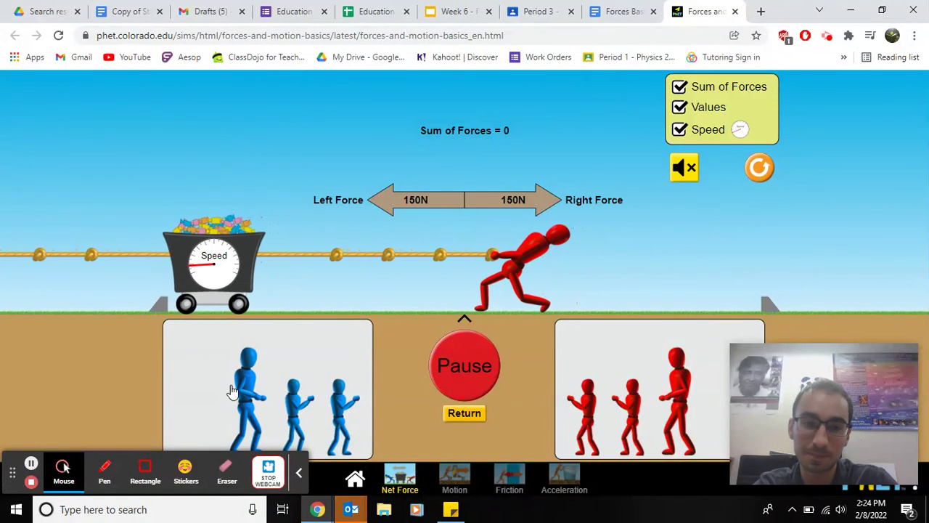
{"action": "left_click_drag", "start_coordinate": [683, 381], "coordinate": [521, 271]}
Back in the worksheet, scroll to the data chart and highlight the first setup condition.
{"action": "left_click", "coordinate": [630, 11]}
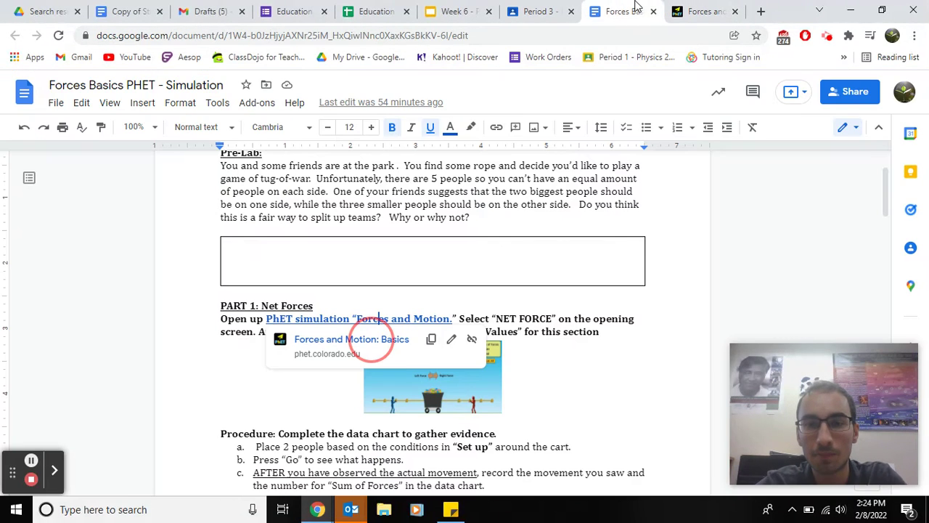
{"action": "scroll", "coordinate": [424, 177], "scroll_direction": "down", "scroll_amount": 5}
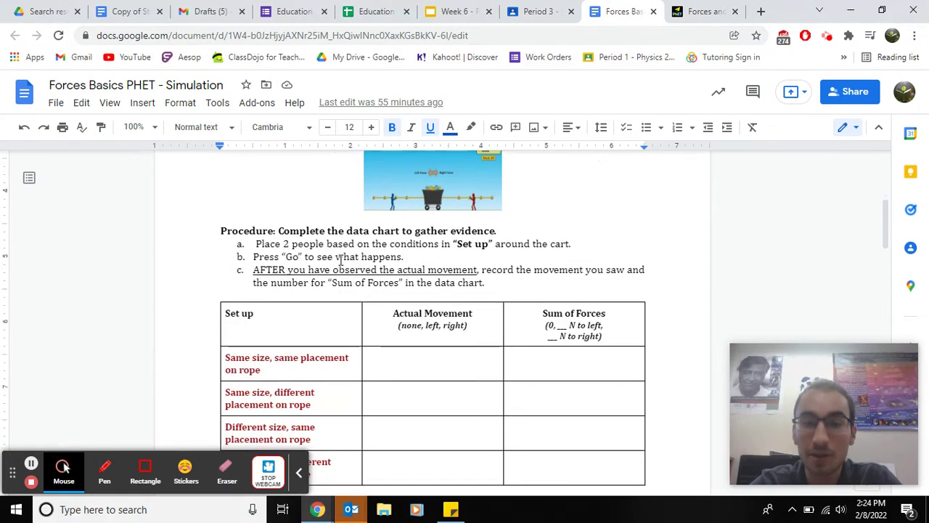
{"action": "scroll", "coordinate": [341, 260], "scroll_direction": "down", "scroll_amount": 1}
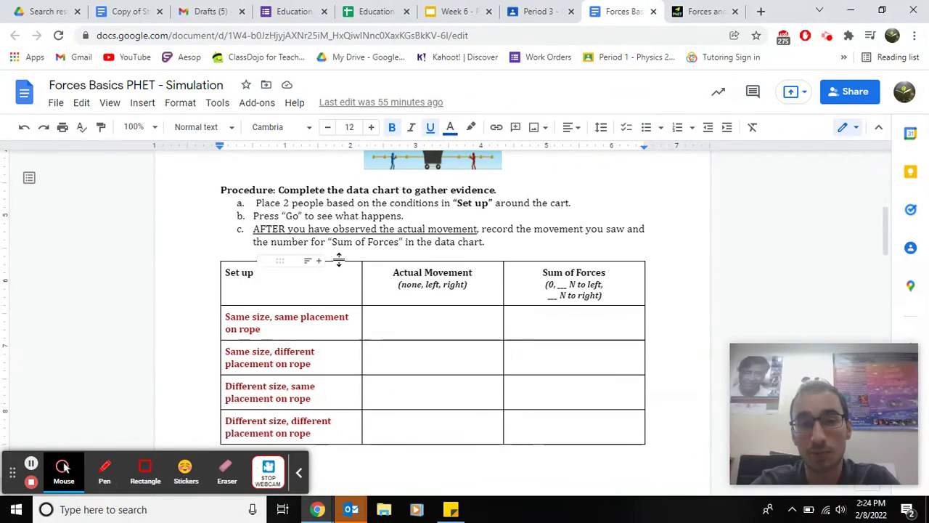
{"action": "left_click", "coordinate": [383, 324]}
{"action": "left_click", "coordinate": [220, 318]}
{"action": "left_click_drag", "start_coordinate": [226, 318], "coordinate": [295, 328]}
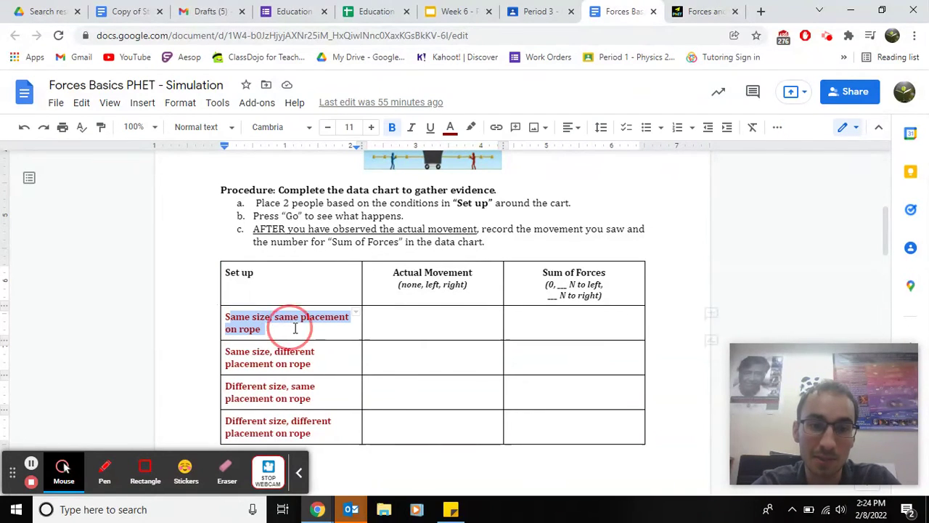
Reset the simulation and add a second big blue puller to balance 250N per side. Run it, then return to the first Actual Movement cell.
{"action": "left_click", "coordinate": [703, 11]}
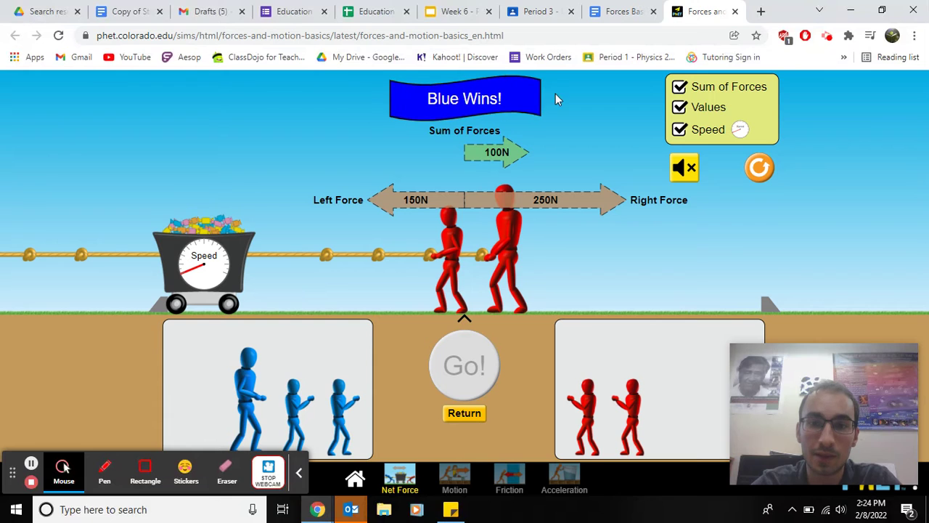
{"action": "left_click", "coordinate": [465, 413]}
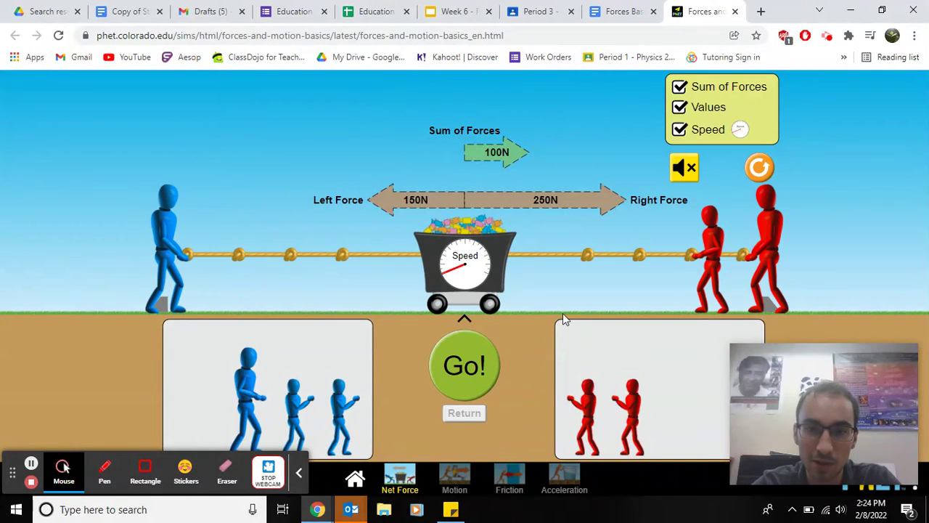
{"action": "left_click_drag", "start_coordinate": [254, 416], "coordinate": [240, 257]}
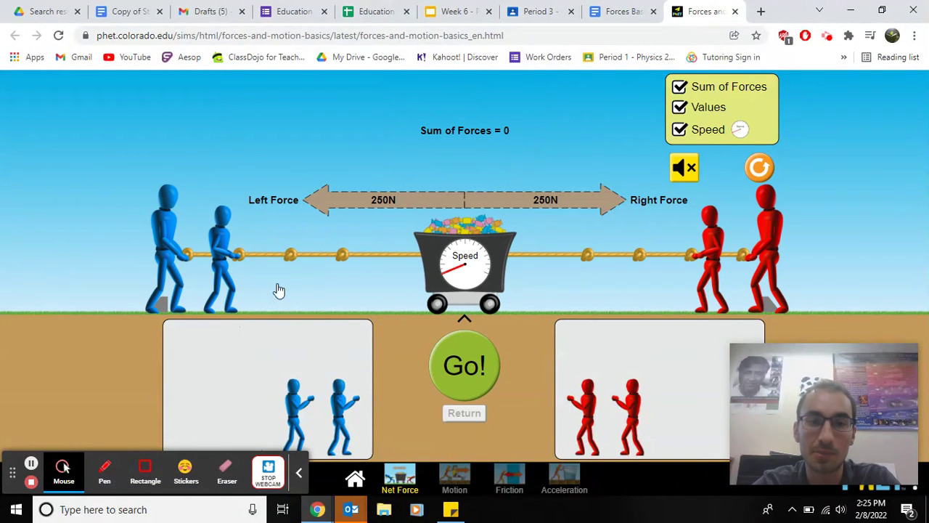
{"action": "left_click", "coordinate": [447, 350]}
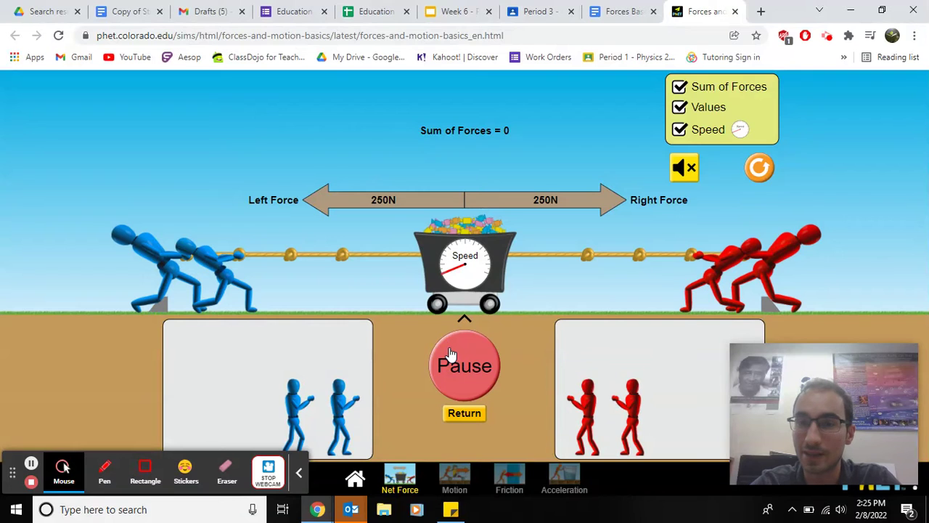
{"action": "left_click", "coordinate": [613, 10]}
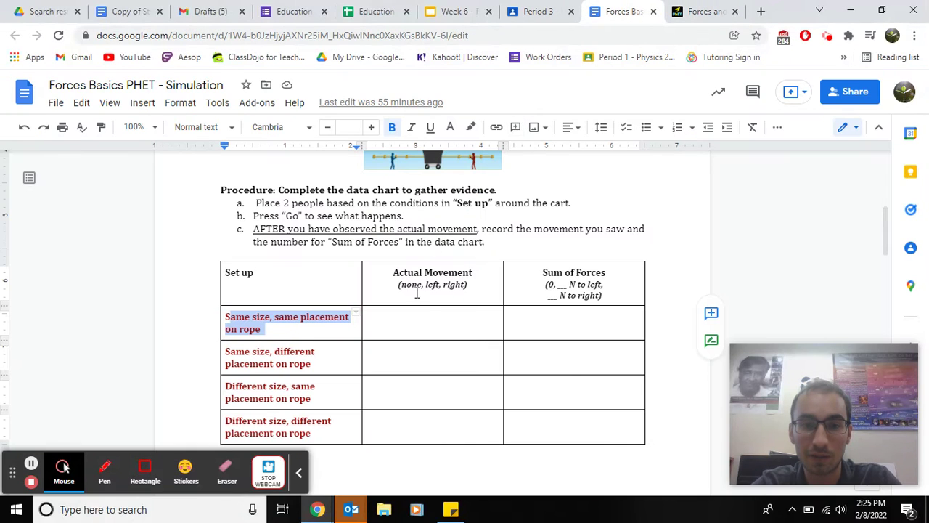
{"action": "left_click", "coordinate": [427, 315]}
Enter None as the first row's Actual Movement and 0 N as its Sum of Forces.
{"action": "type", "text": "None"}
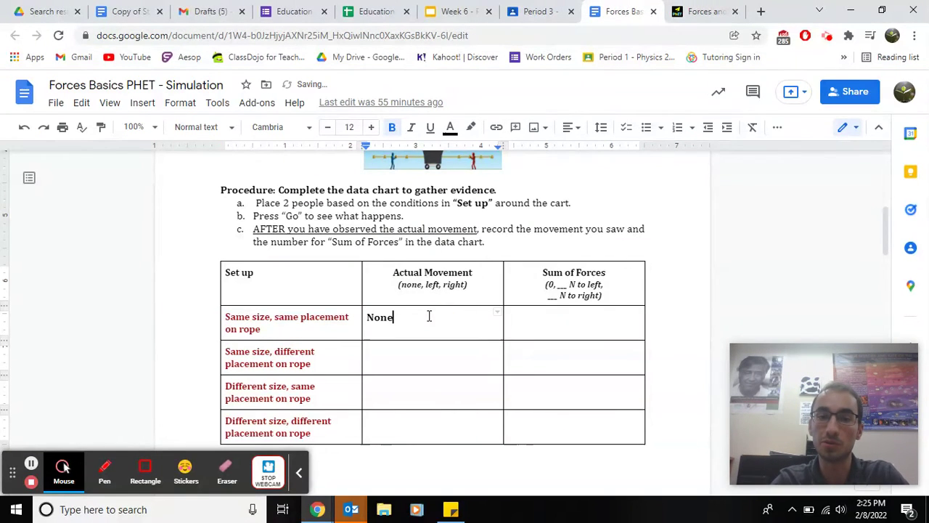
{"action": "left_click", "coordinate": [701, 11]}
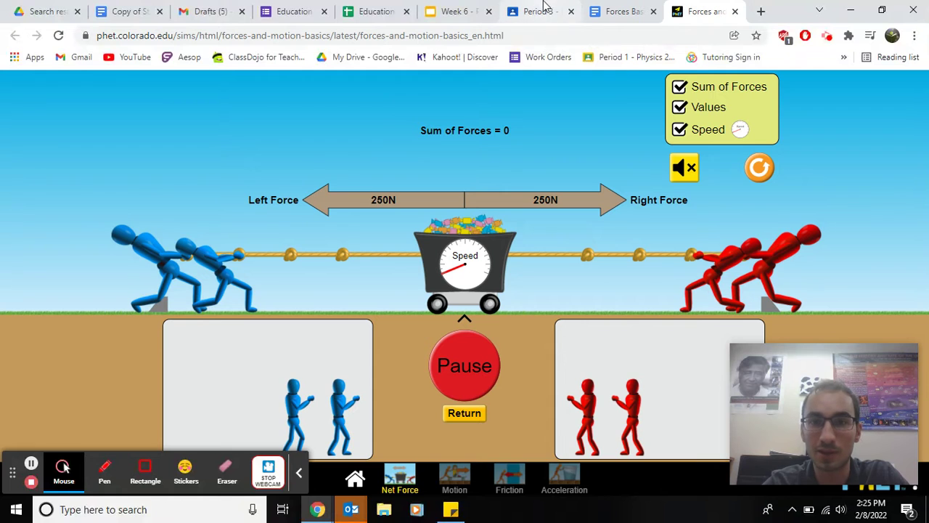
{"action": "left_click", "coordinate": [622, 11]}
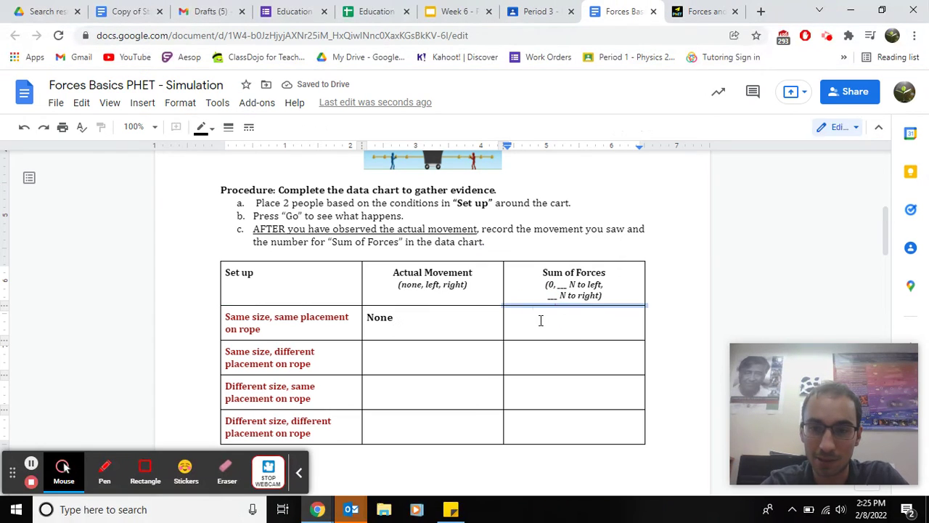
{"action": "left_click", "coordinate": [540, 318]}
{"action": "type", "text": "0"}
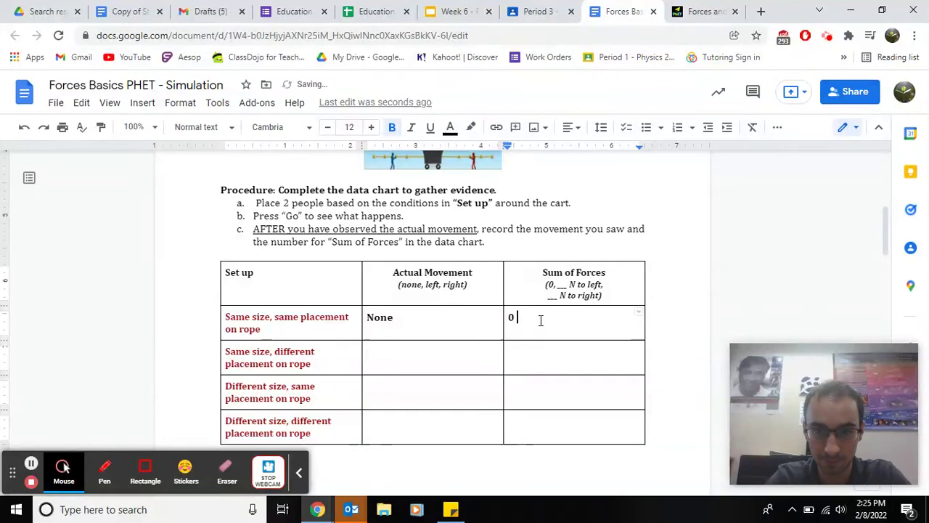
{"action": "type", "text": " N"}
{"action": "scroll", "coordinate": [540, 320], "scroll_direction": "down", "scroll_amount": 1}
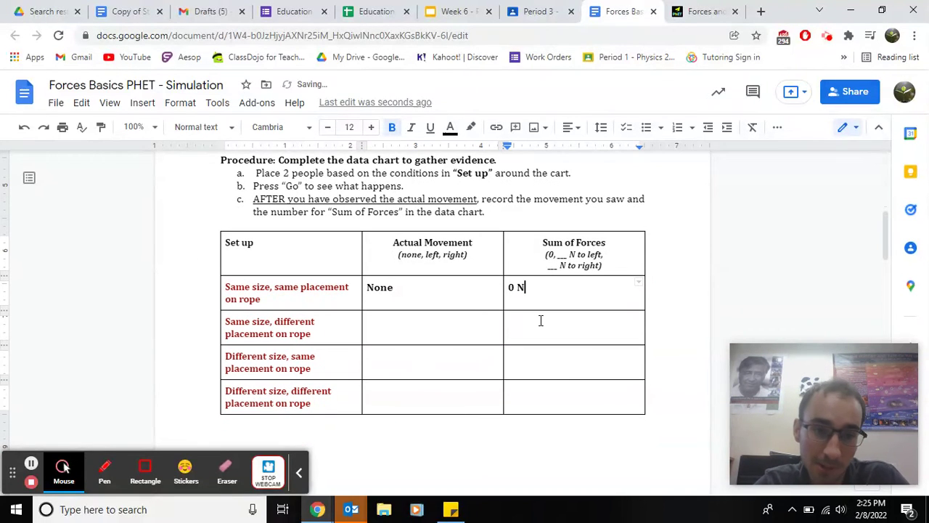
{"action": "left_click", "coordinate": [370, 323]}
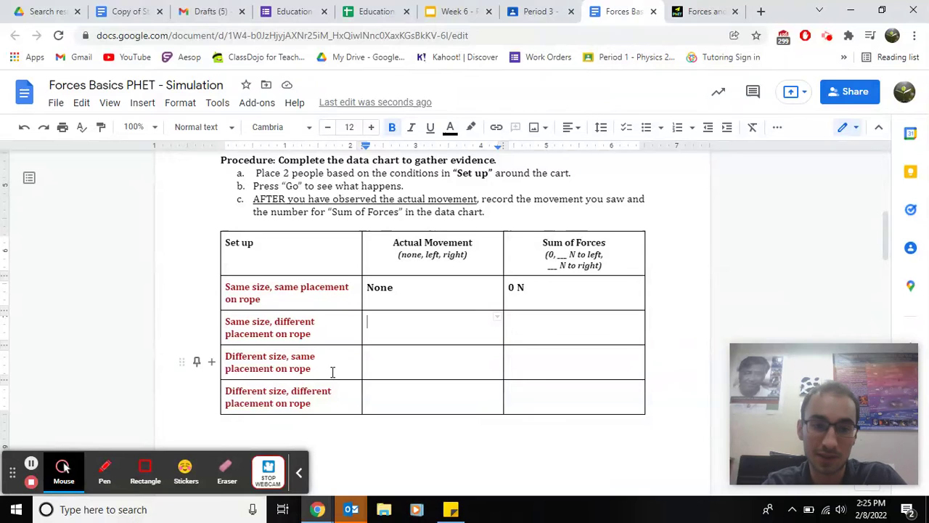
{"action": "scroll", "coordinate": [332, 371], "scroll_direction": "down", "scroll_amount": 2}
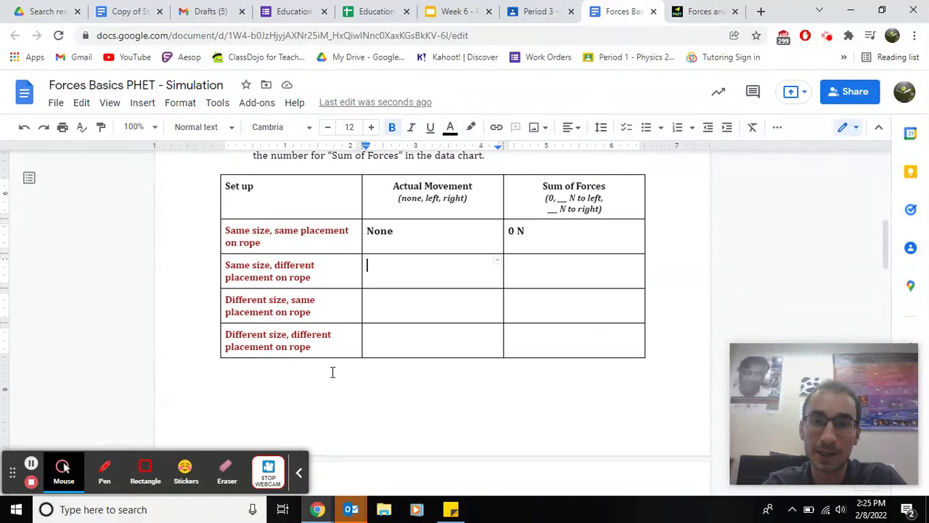
{"action": "scroll", "coordinate": [333, 372], "scroll_direction": "down", "scroll_amount": 1}
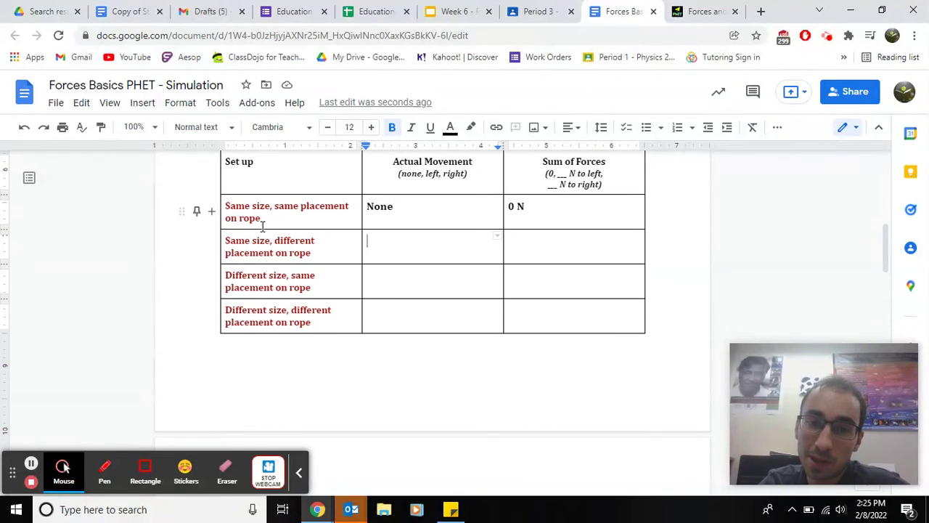
{"action": "scroll", "coordinate": [488, 270], "scroll_direction": "down", "scroll_amount": 5}
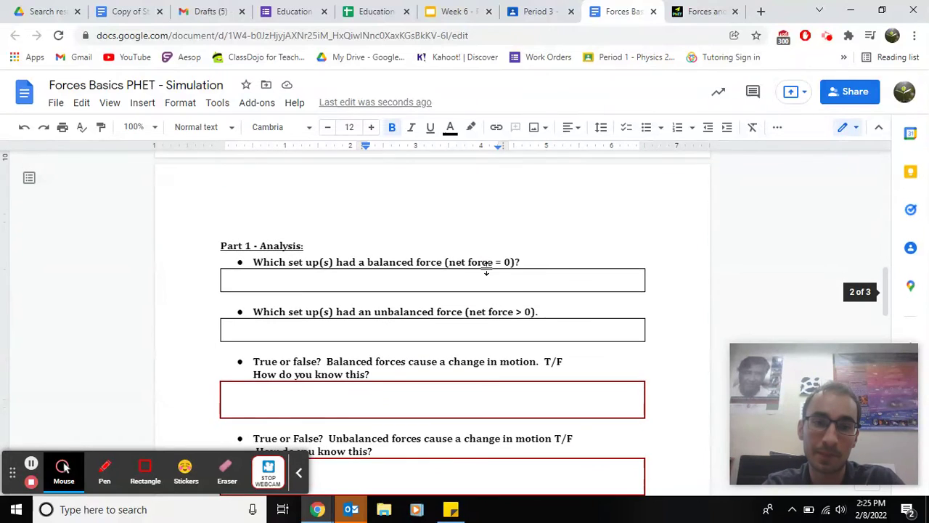
{"action": "left_click", "coordinate": [341, 226]}
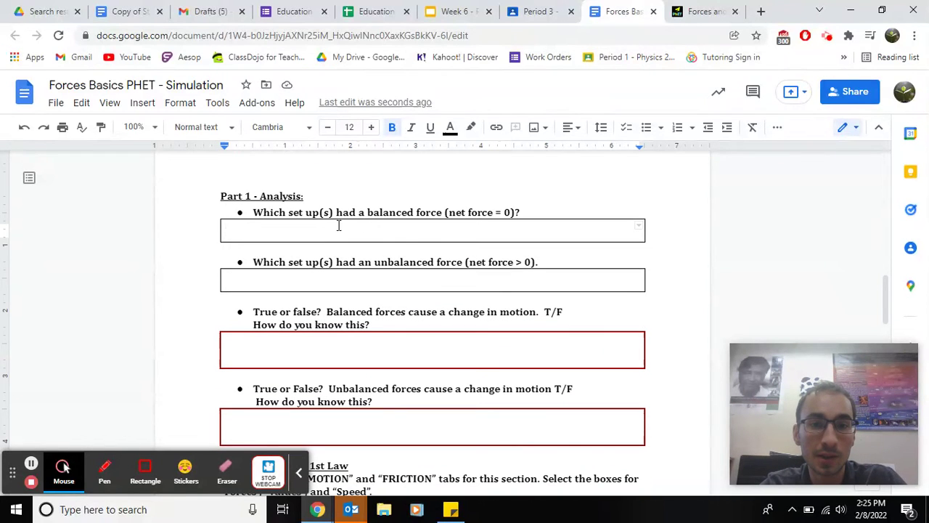
{"action": "scroll", "coordinate": [337, 314], "scroll_direction": "down", "scroll_amount": 4}
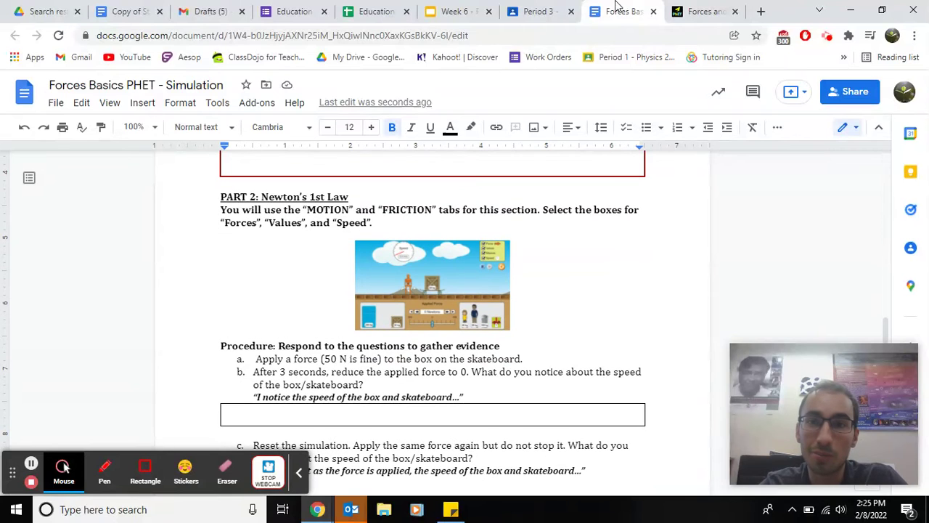
Try the Motion screen, then on the Friction screen push the crate with about 246 N.
{"action": "left_click", "coordinate": [703, 8]}
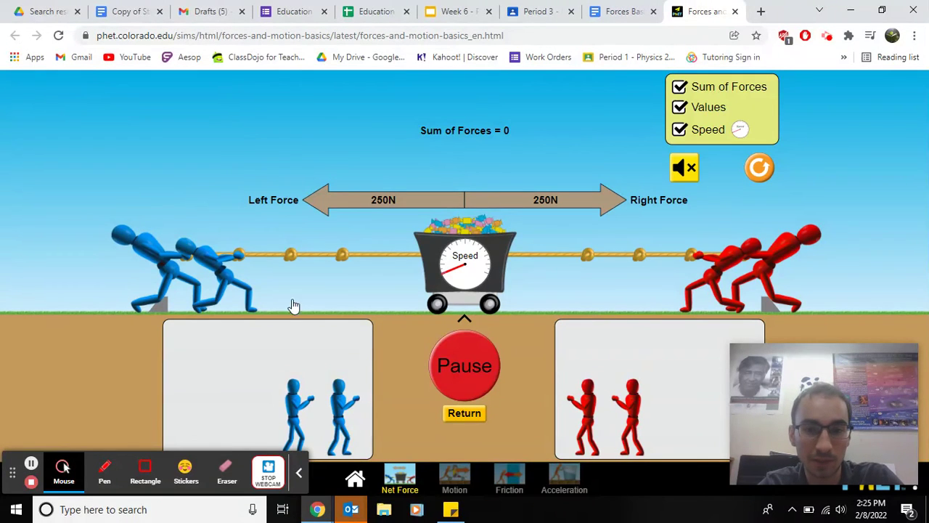
{"action": "left_click", "coordinate": [456, 479]}
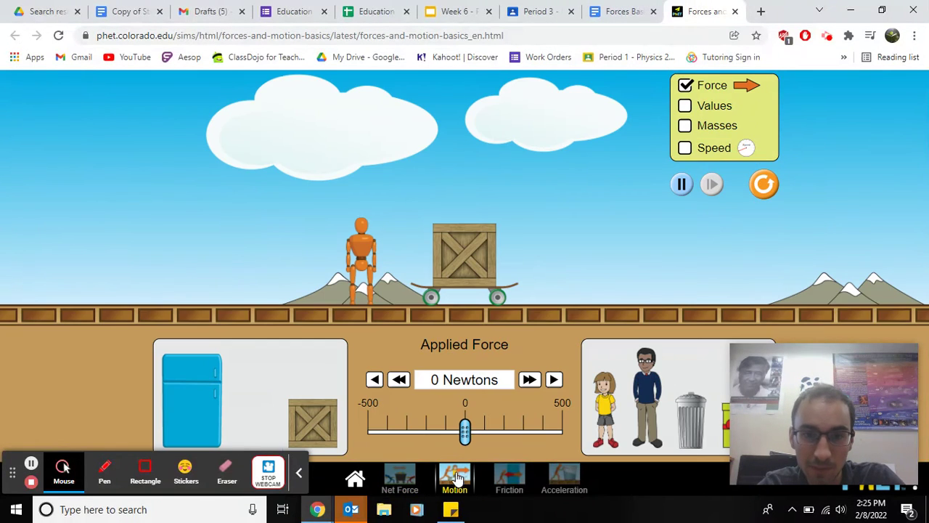
{"action": "left_click_drag", "start_coordinate": [360, 283], "coordinate": [567, 287]}
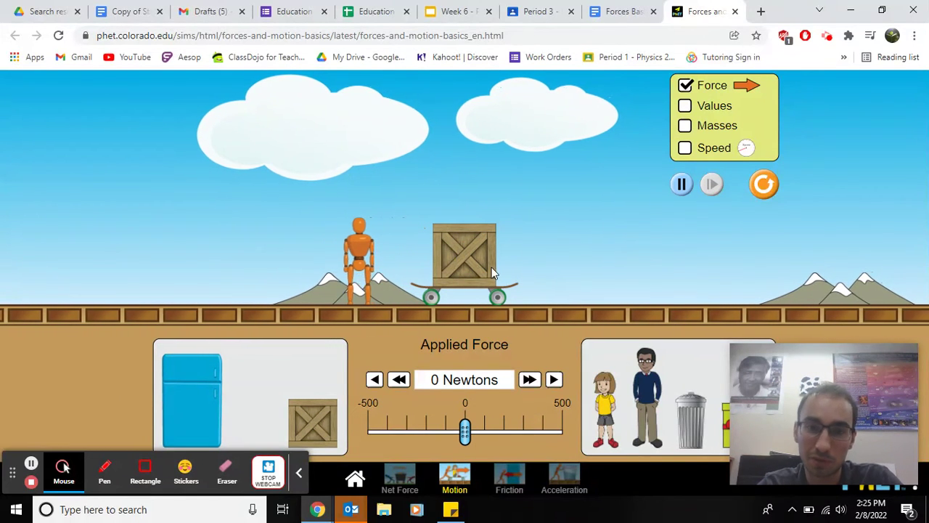
{"action": "left_click", "coordinate": [513, 465]}
{"action": "left_click", "coordinate": [455, 481]}
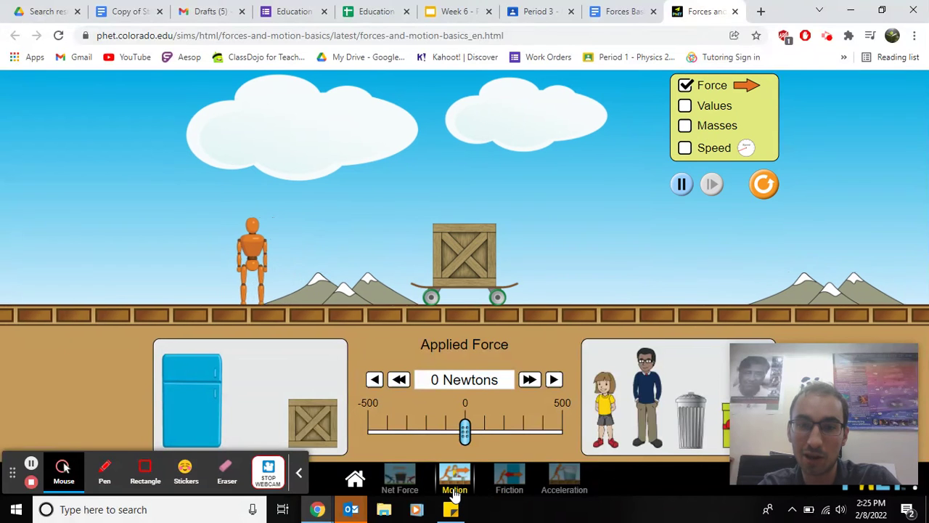
{"action": "left_click", "coordinate": [505, 482]}
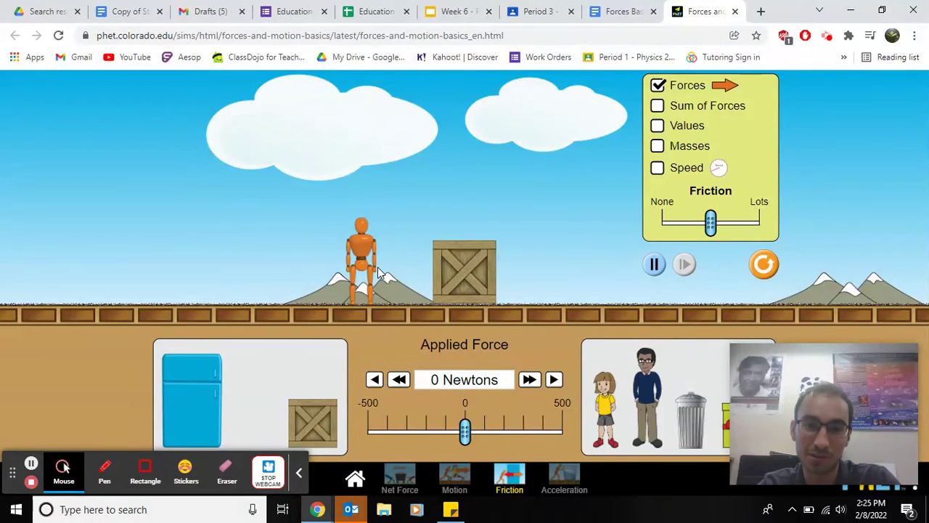
{"action": "left_click_drag", "start_coordinate": [378, 267], "coordinate": [671, 319]}
Turn on Sum of Forces, Values and Masses, then return to the worksheet.
{"action": "left_click", "coordinate": [658, 106]}
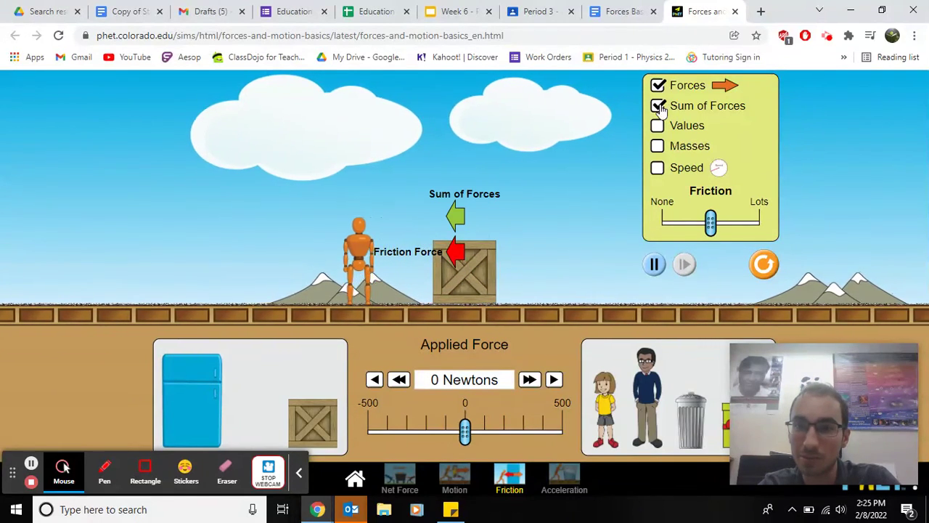
{"action": "left_click", "coordinate": [657, 126]}
{"action": "left_click", "coordinate": [657, 146]}
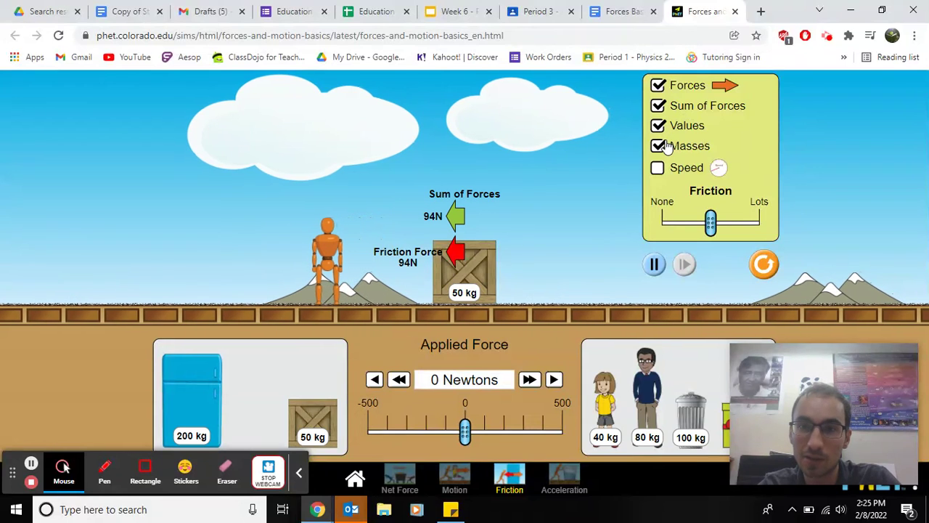
{"action": "left_click", "coordinate": [621, 9]}
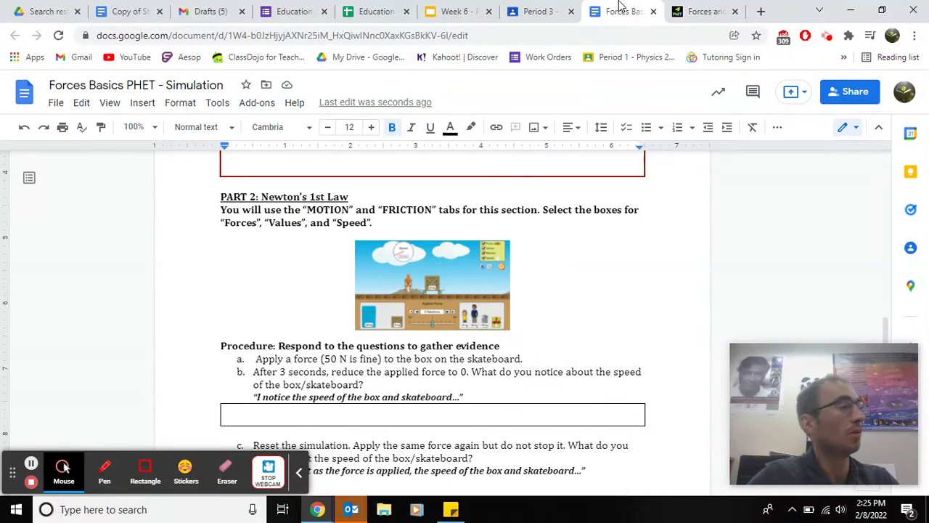
{"action": "scroll", "coordinate": [383, 431], "scroll_direction": "down", "scroll_amount": 3}
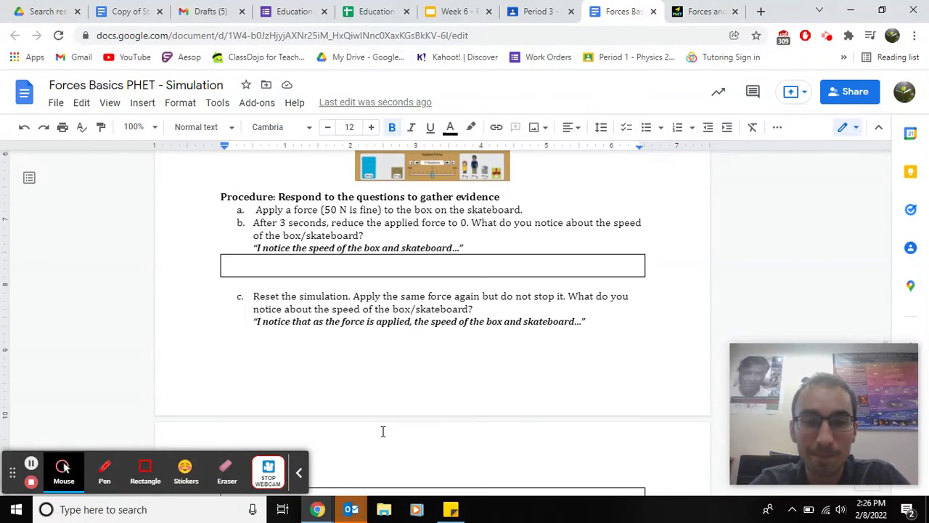
{"action": "scroll", "coordinate": [382, 431], "scroll_direction": "down", "scroll_amount": 5}
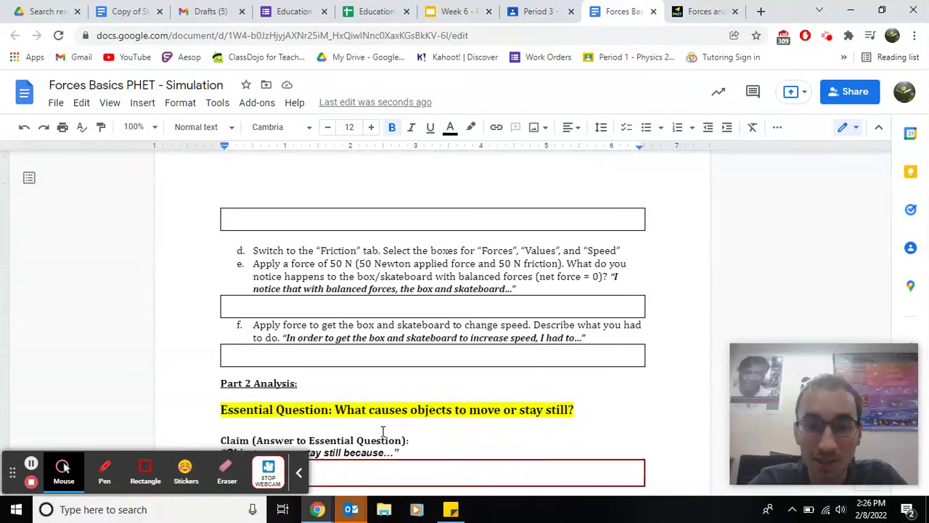
{"action": "scroll", "coordinate": [383, 432], "scroll_direction": "down", "scroll_amount": 1}
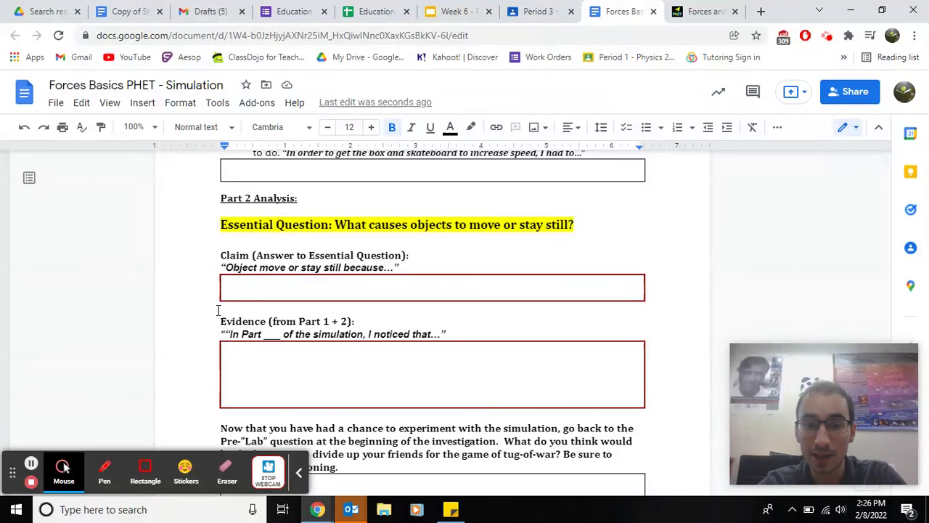
{"action": "scroll", "coordinate": [363, 318], "scroll_direction": "down", "scroll_amount": 1}
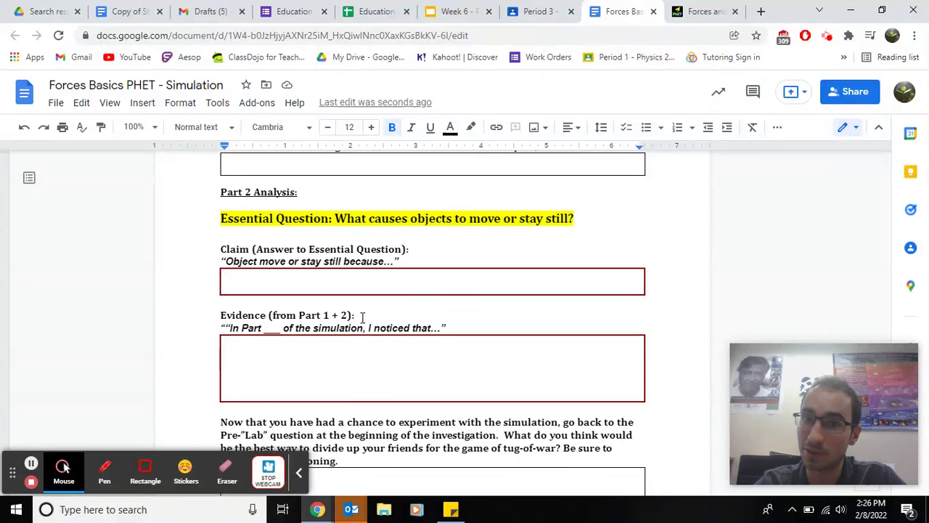
{"action": "scroll", "coordinate": [362, 318], "scroll_direction": "down", "scroll_amount": 2}
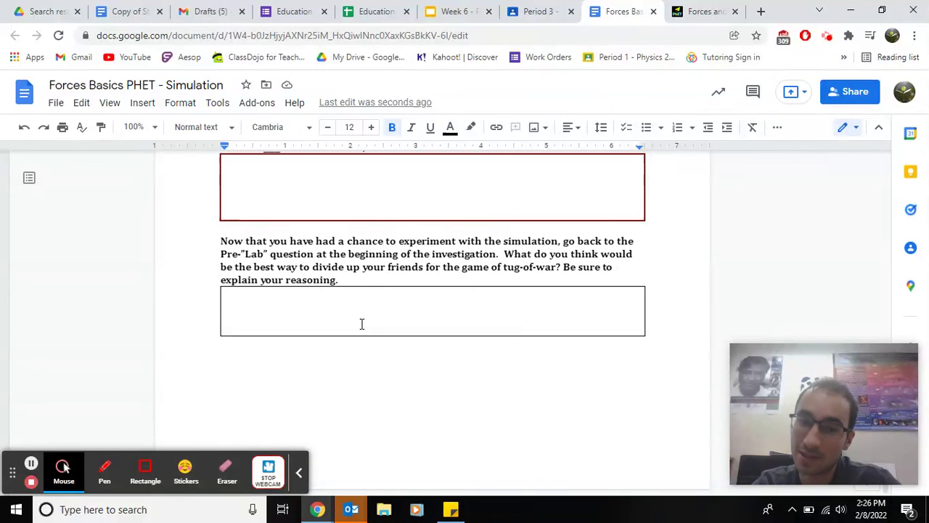
{"action": "mouse_move", "coordinate": [331, 514]}
{"action": "left_click", "coordinate": [404, 462]}
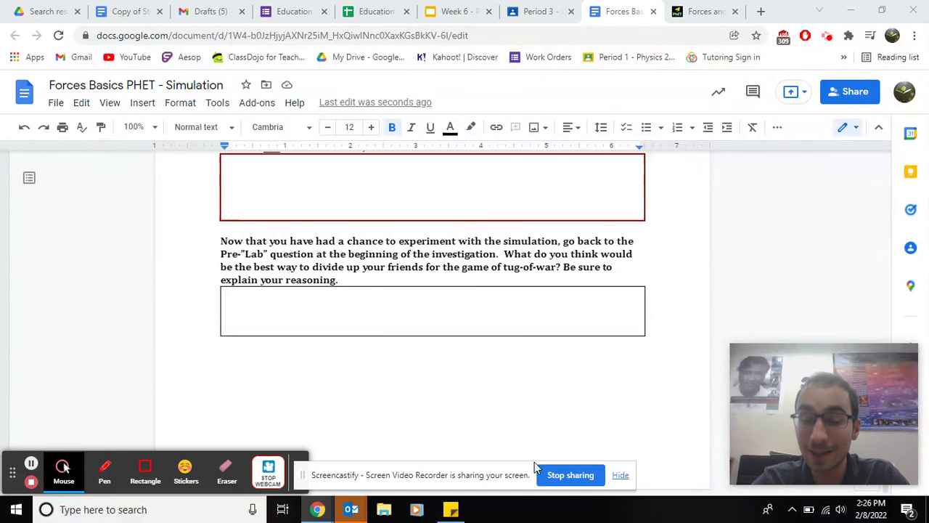